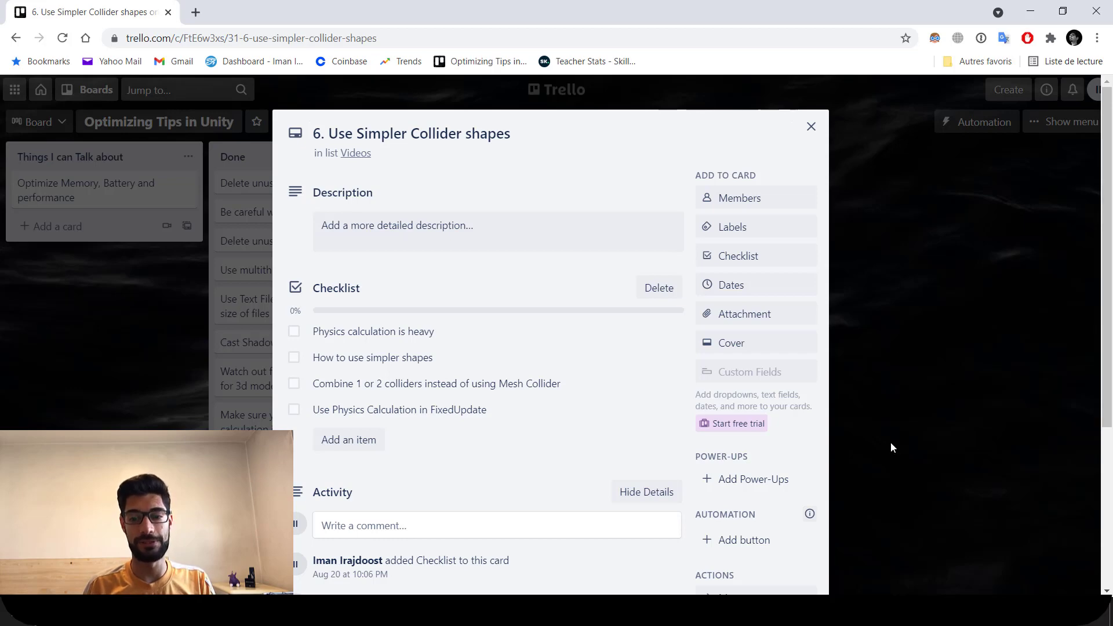
Switch to Unity and examine the Polygon Collider 2D outline around the four circles of Test Object.
{"action": "left_click", "coordinate": [759, 609]}
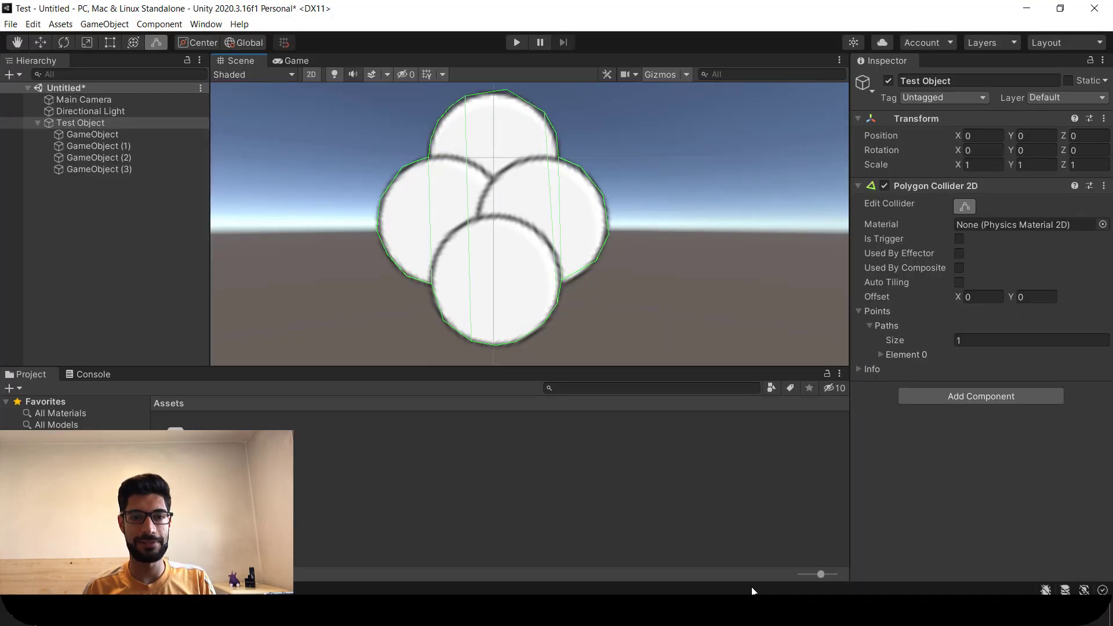
{"action": "middle_click_drag", "start_coordinate": [601, 225], "coordinate": [580, 224]}
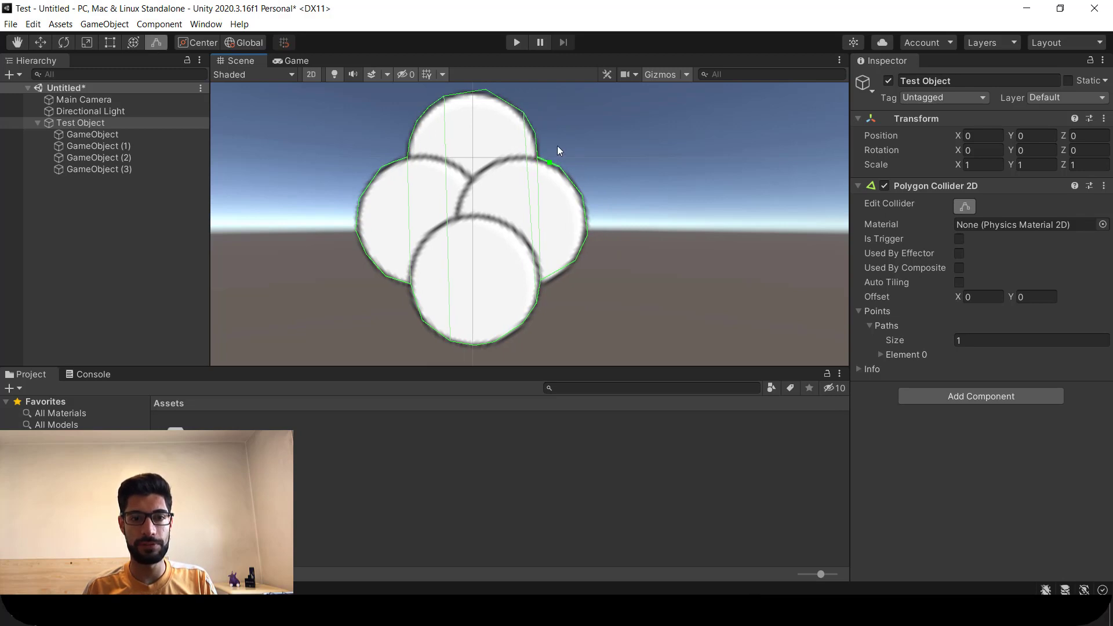
{"action": "middle_click_drag", "start_coordinate": [524, 113], "coordinate": [520, 109]}
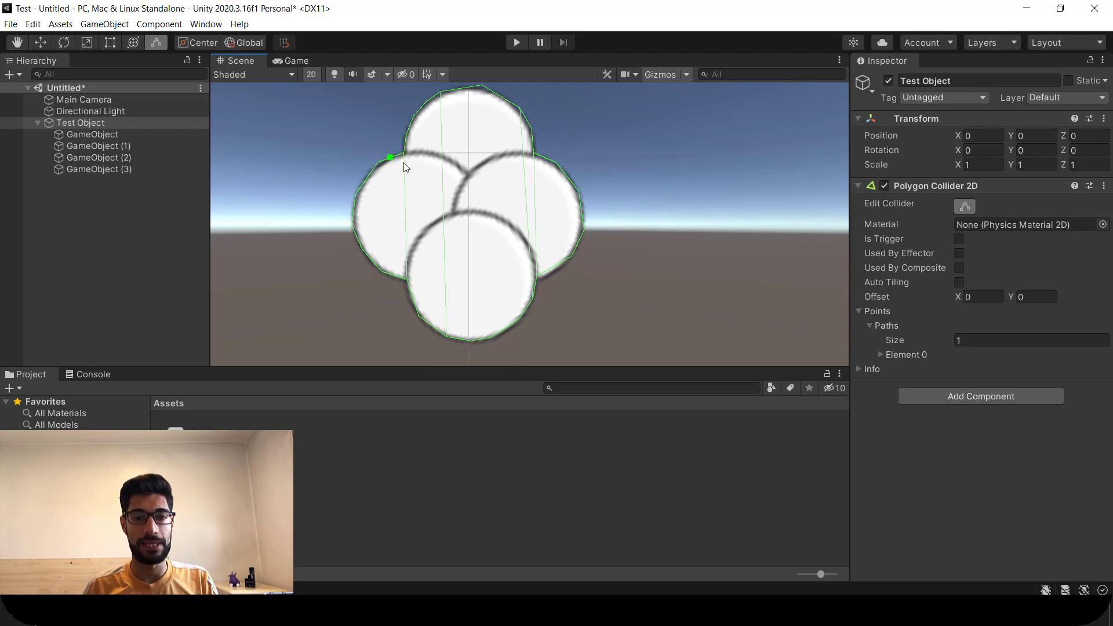
{"action": "left_click", "coordinate": [117, 125]}
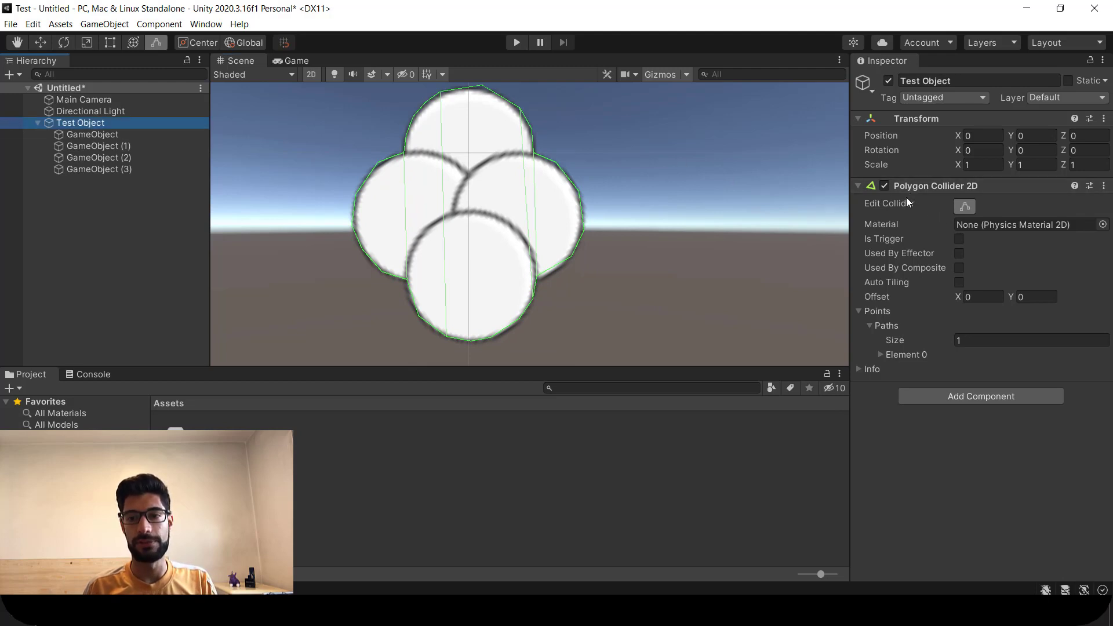
{"action": "scroll", "coordinate": [516, 214], "scroll_direction": "up", "scroll_amount": 4}
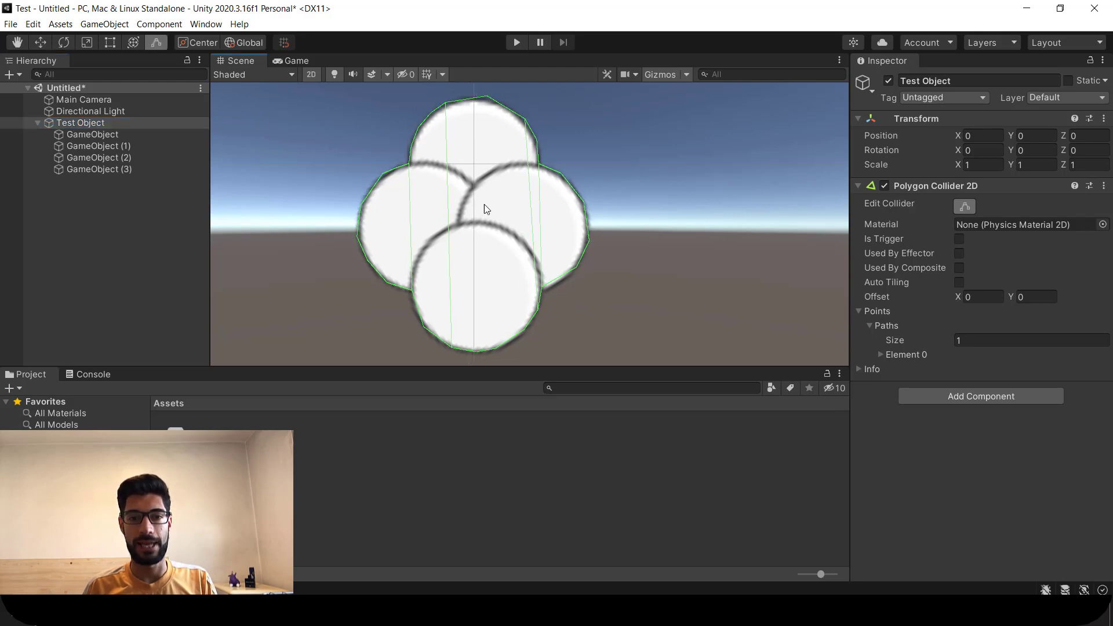
{"action": "middle_click_drag", "start_coordinate": [422, 159], "coordinate": [416, 181]}
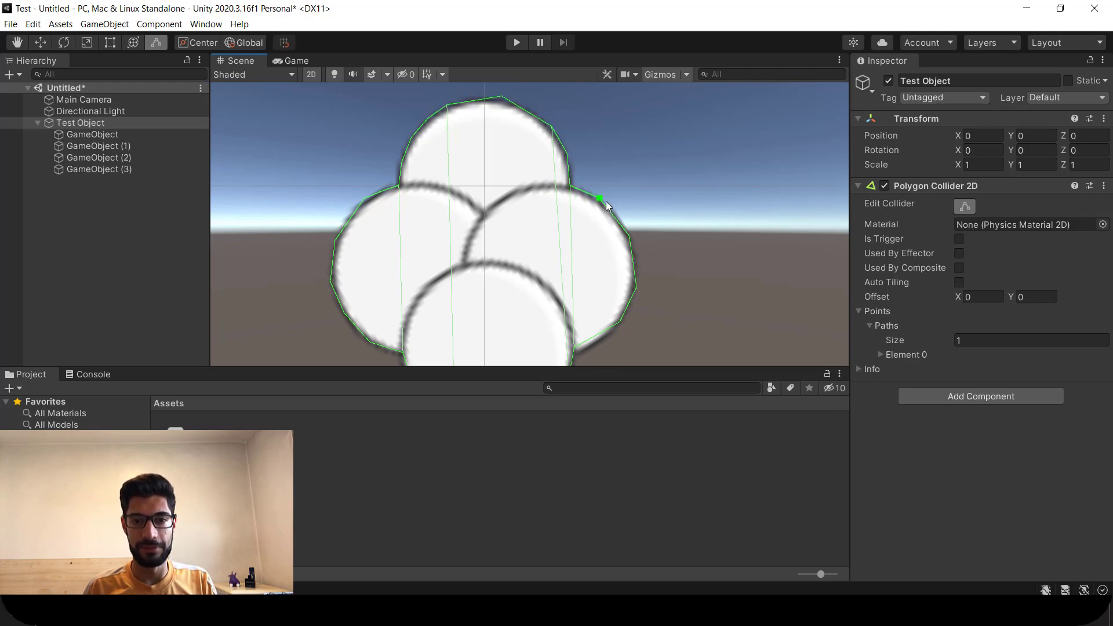
{"action": "middle_click_drag", "start_coordinate": [688, 287], "coordinate": [700, 232]}
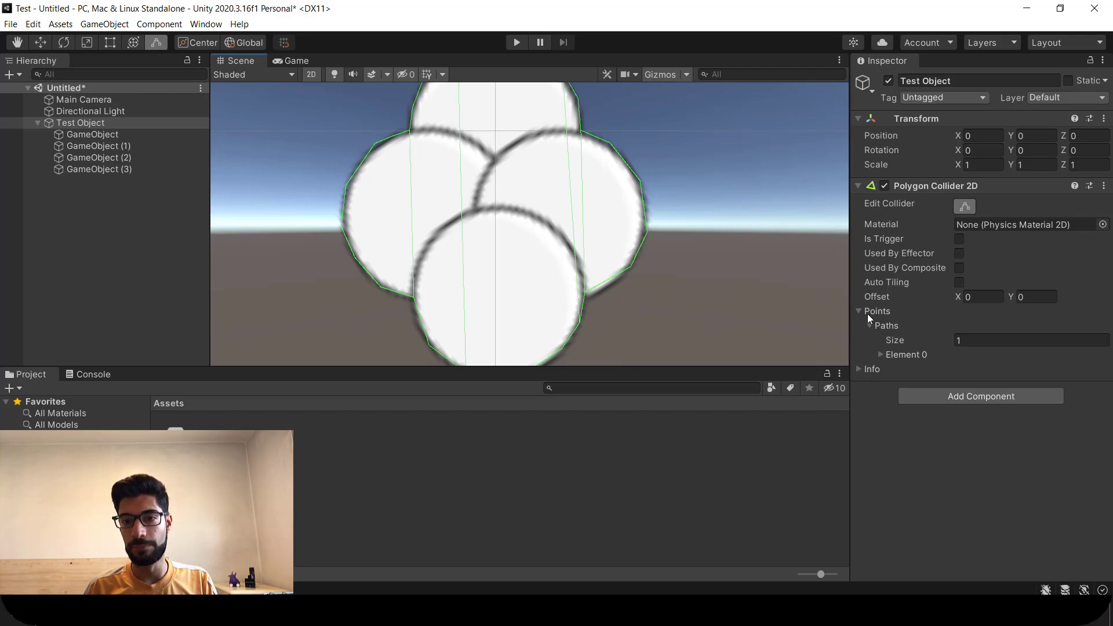
Expand the collider's Element 0 path and review its list of points against the outline in the scene.
{"action": "left_click", "coordinate": [879, 355]}
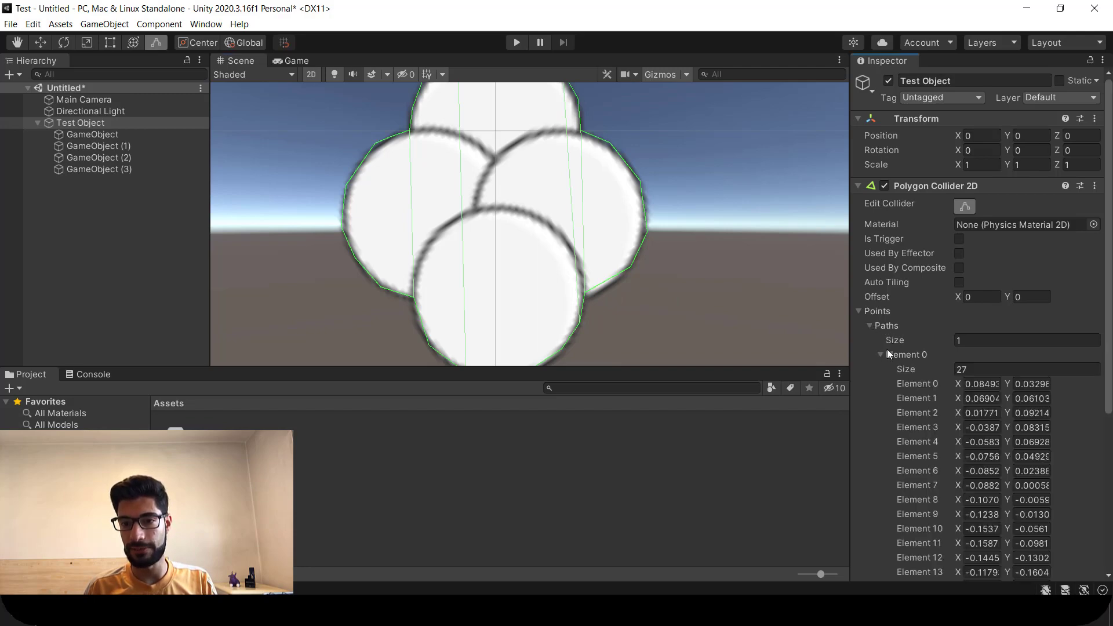
{"action": "scroll", "coordinate": [886, 348], "scroll_direction": "down", "scroll_amount": 4}
{"action": "scroll", "coordinate": [885, 325], "scroll_direction": "up", "scroll_amount": 4}
{"action": "scroll", "coordinate": [898, 261], "scroll_direction": "down", "scroll_amount": 4}
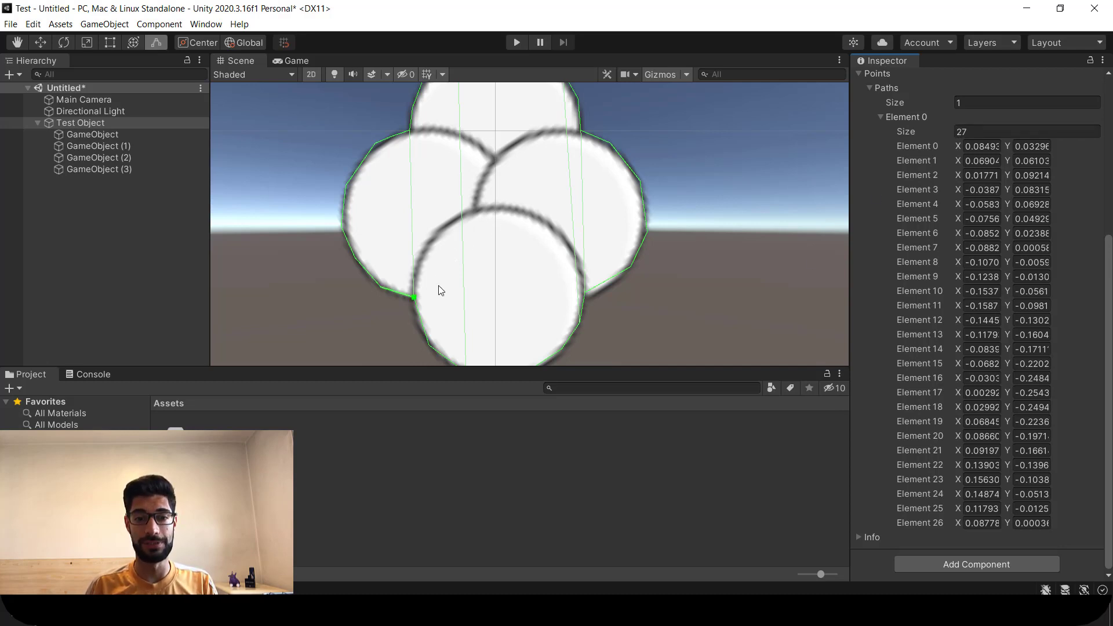
{"action": "middle_click_drag", "start_coordinate": [426, 281], "coordinate": [443, 251]}
{"action": "scroll", "coordinate": [447, 283], "scroll_direction": "down", "scroll_amount": 5}
{"action": "scroll", "coordinate": [1038, 221], "scroll_direction": "up", "scroll_amount": 5}
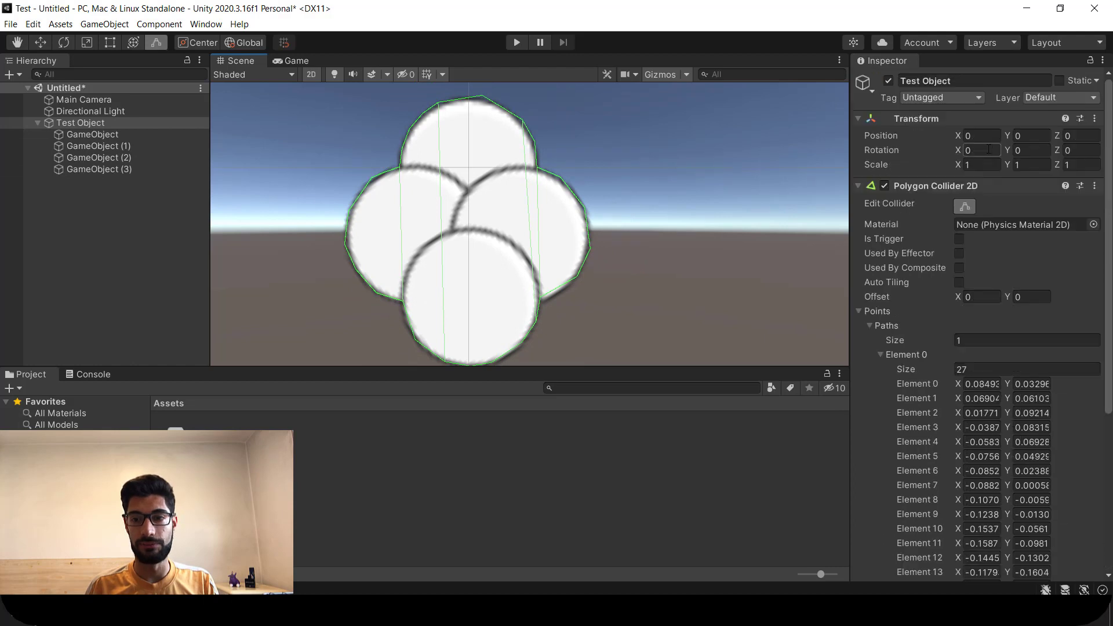
Replace the Polygon Collider 2D on Test Object with a Capsule Collider 2D.
{"action": "left_click", "coordinate": [1094, 185]}
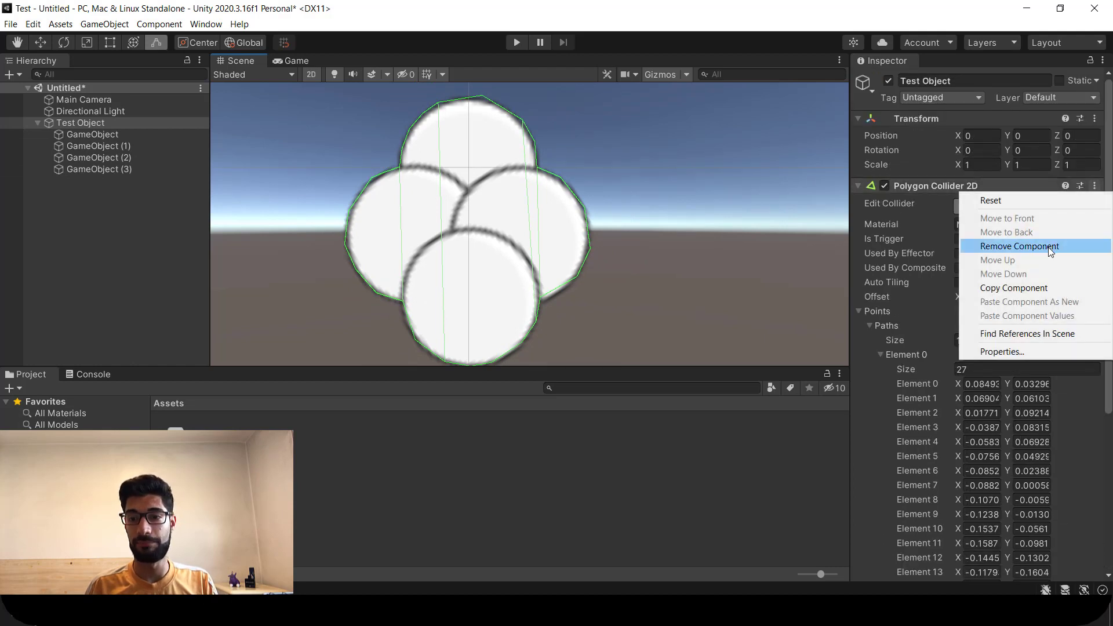
{"action": "left_click", "coordinate": [1023, 245]}
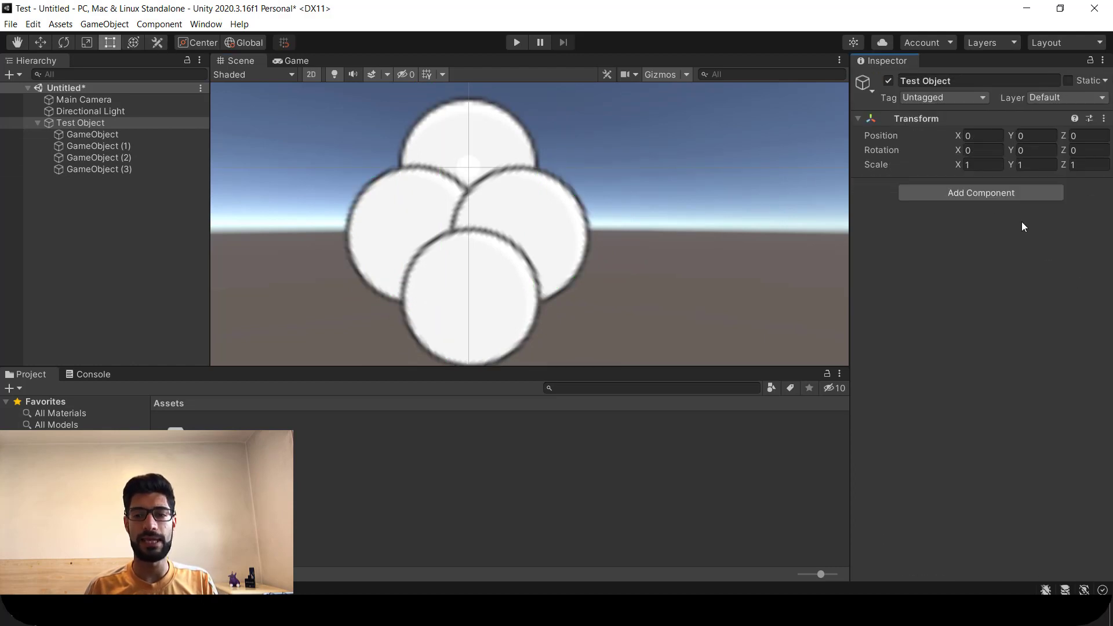
{"action": "left_click", "coordinate": [961, 198]}
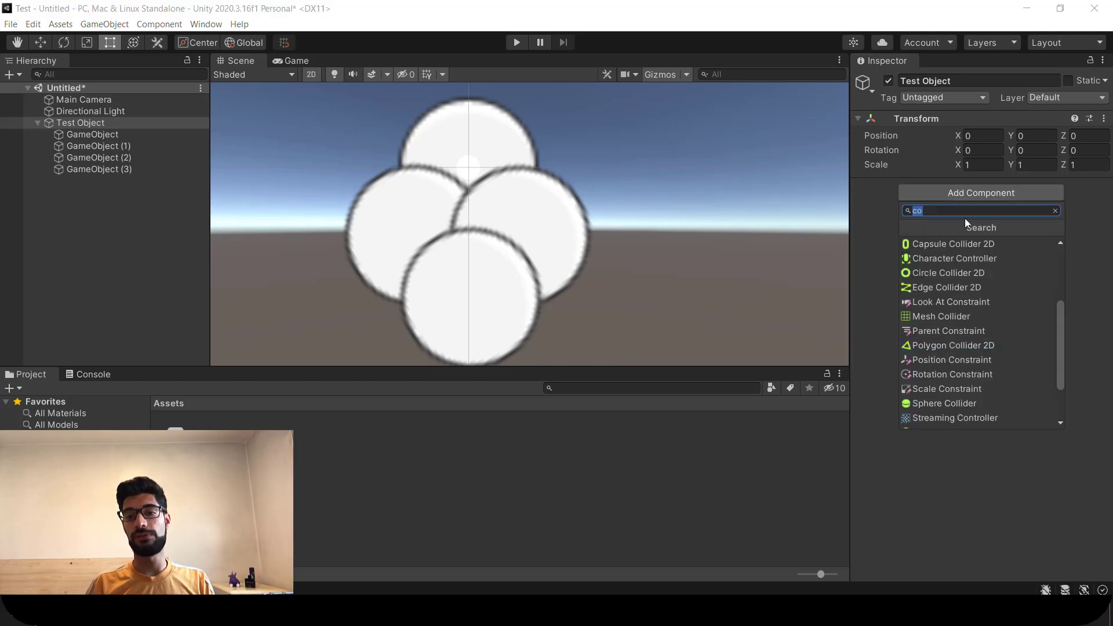
{"action": "left_click", "coordinate": [979, 246]}
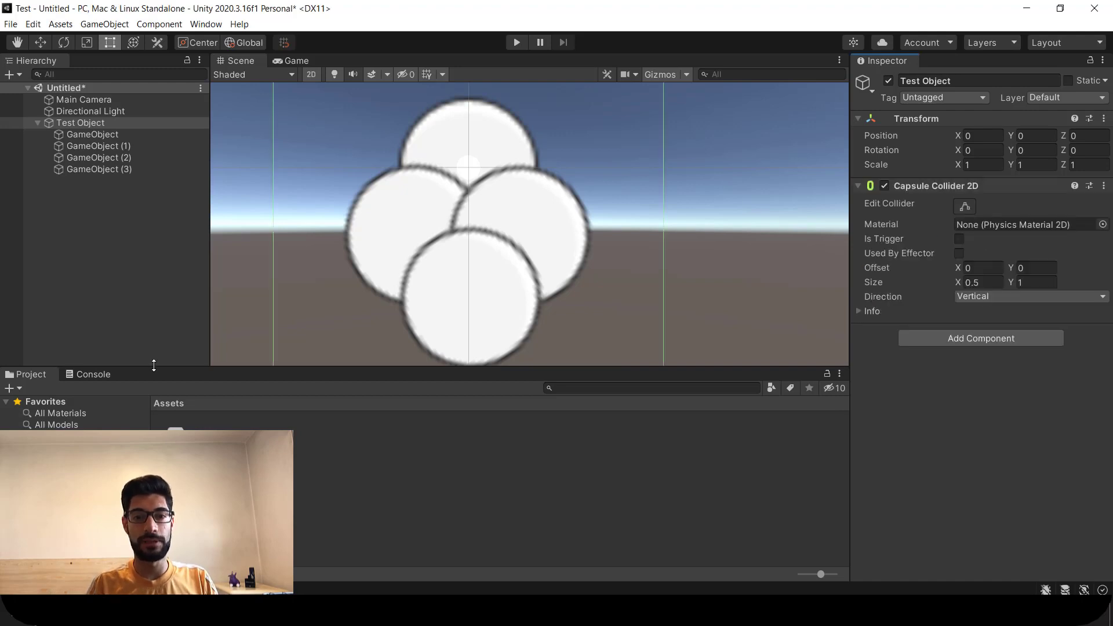
Fit the capsule collider around the four circles with size X 0.28, Y 0.33 and Y offset -0.08.
{"action": "scroll", "coordinate": [417, 141], "scroll_direction": "down", "scroll_amount": 4}
{"action": "middle_click_drag", "start_coordinate": [397, 139], "coordinate": [415, 176]}
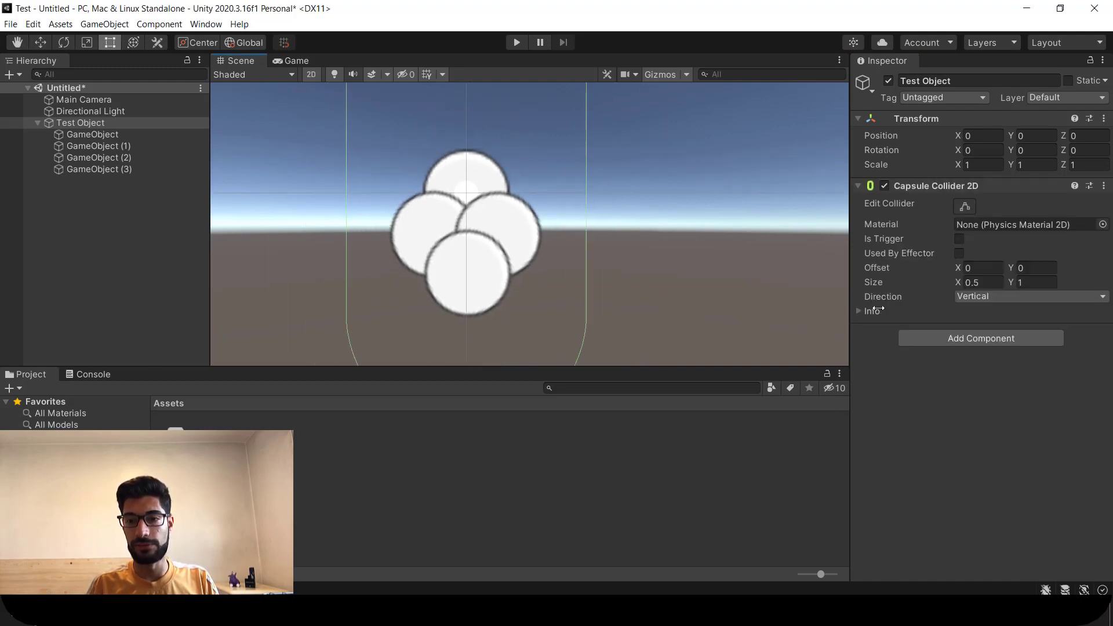
{"action": "left_click_drag", "start_coordinate": [961, 285], "coordinate": [1010, 269], "text": "alt"}
{"action": "left_click", "coordinate": [1010, 283]}
{"action": "key", "text": "t"}
{"action": "key", "text": "q"}
{"action": "left_click", "coordinate": [1009, 283]}
{"action": "left_click", "coordinate": [1012, 267]}
{"action": "key", "text": "t"}
{"action": "scroll", "coordinate": [471, 262], "scroll_direction": "up", "scroll_amount": 5}
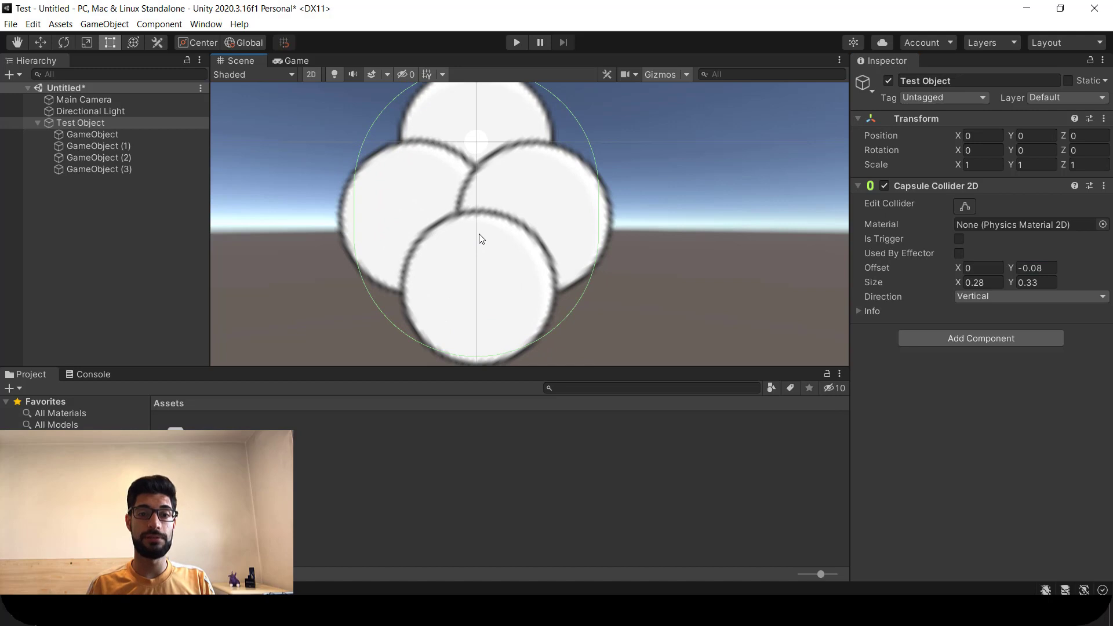
{"action": "scroll", "coordinate": [481, 239], "scroll_direction": "down", "scroll_amount": 3}
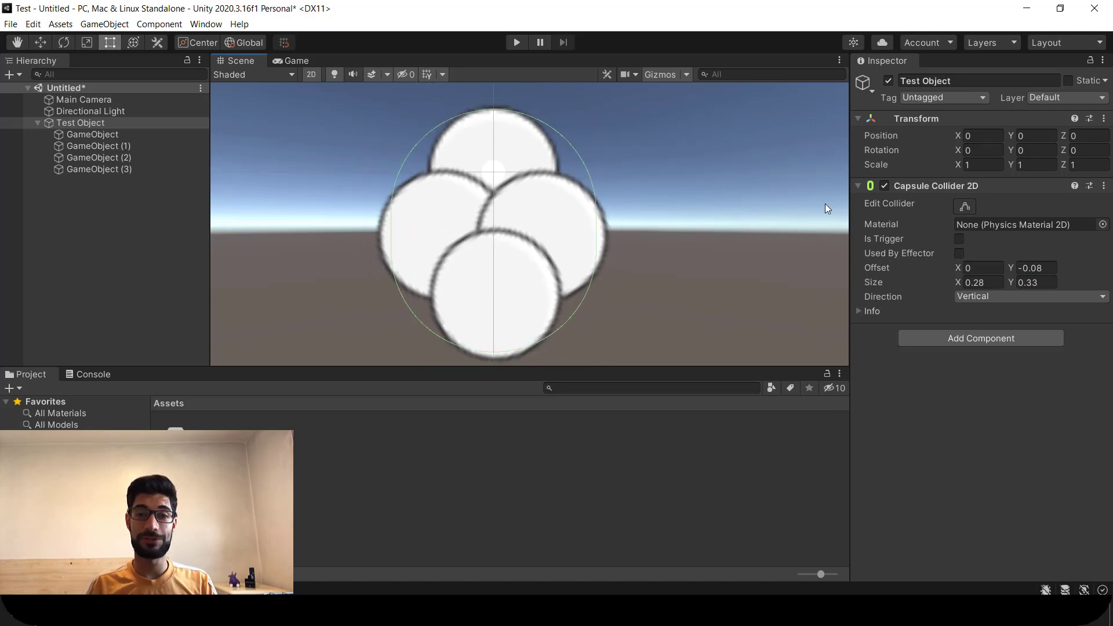
Replace the Capsule Collider 2D on Test Object with a Circle Collider 2D.
{"action": "left_click", "coordinate": [1103, 185]}
{"action": "left_click", "coordinate": [1014, 244]}
{"action": "left_click", "coordinate": [128, 134]}
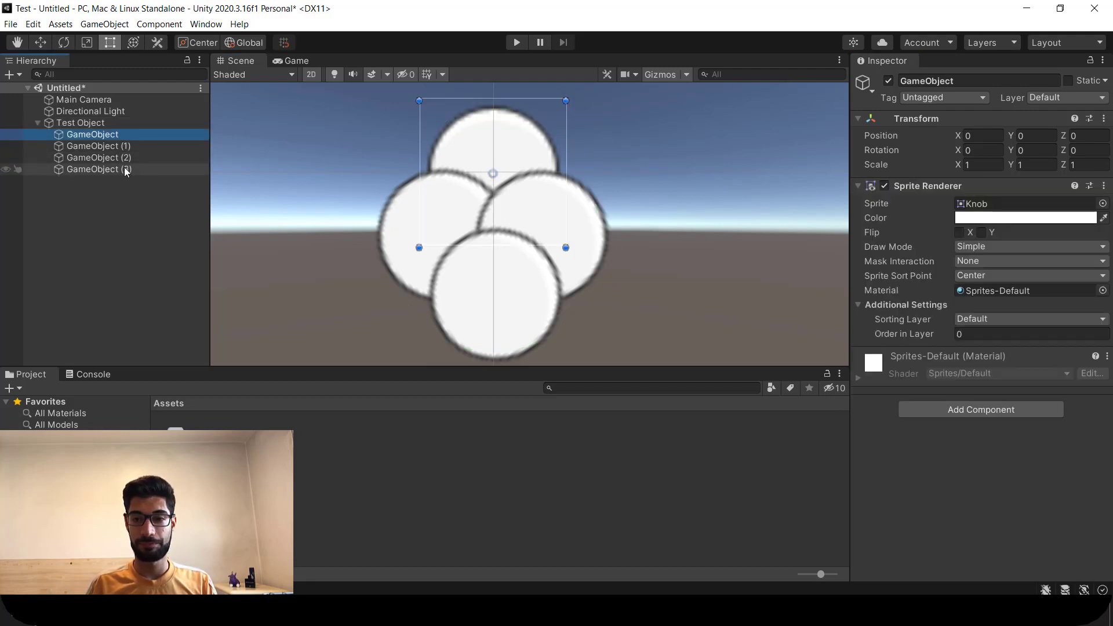
{"action": "left_click", "coordinate": [81, 122]}
{"action": "left_click", "coordinate": [968, 193]}
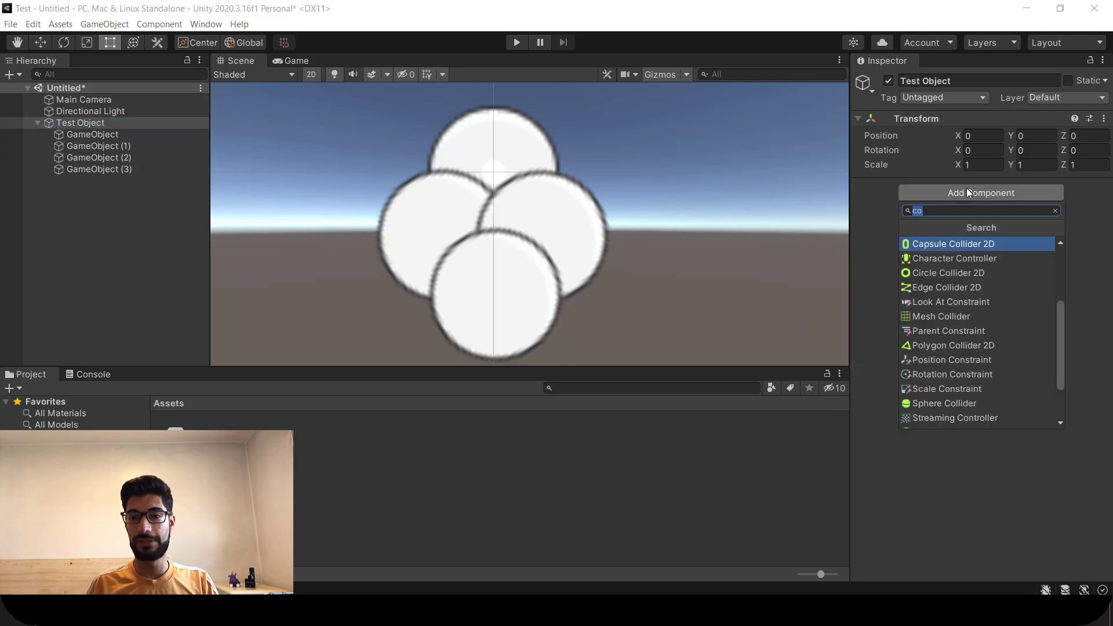
{"action": "type", "text": "circ"}
{"action": "key", "text": "Return"}
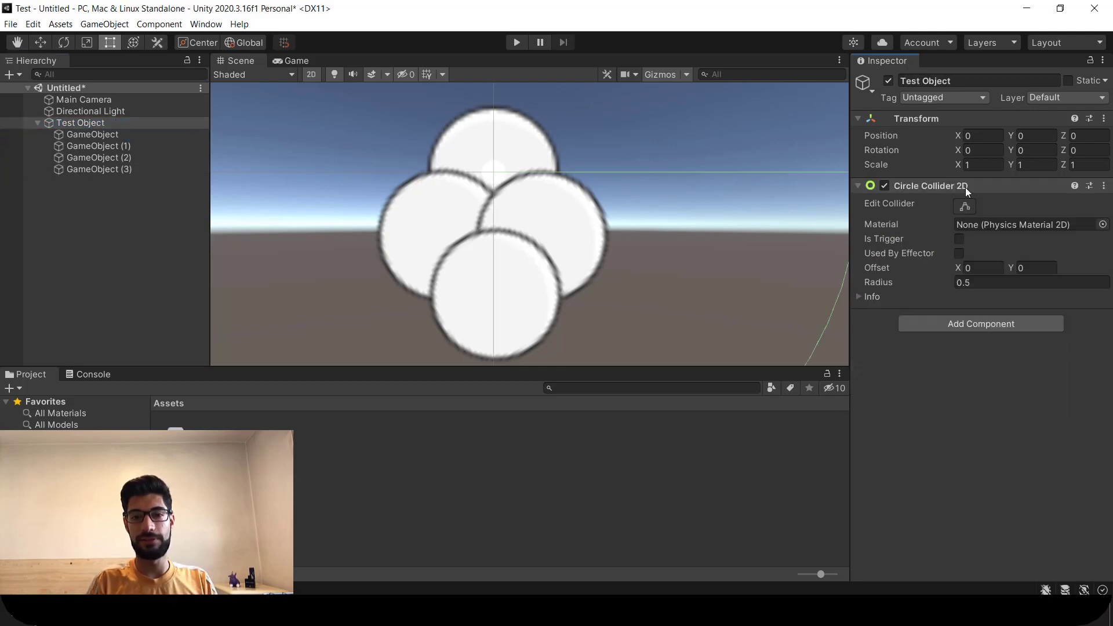
Set the Circle Collider 2D's radius to 0.08 and try a Y offset of 0.08.
{"action": "left_click", "coordinate": [985, 283]}
{"action": "type", "text": "0.08"}
{"action": "key", "text": "Return"}
{"action": "key", "text": "w"}
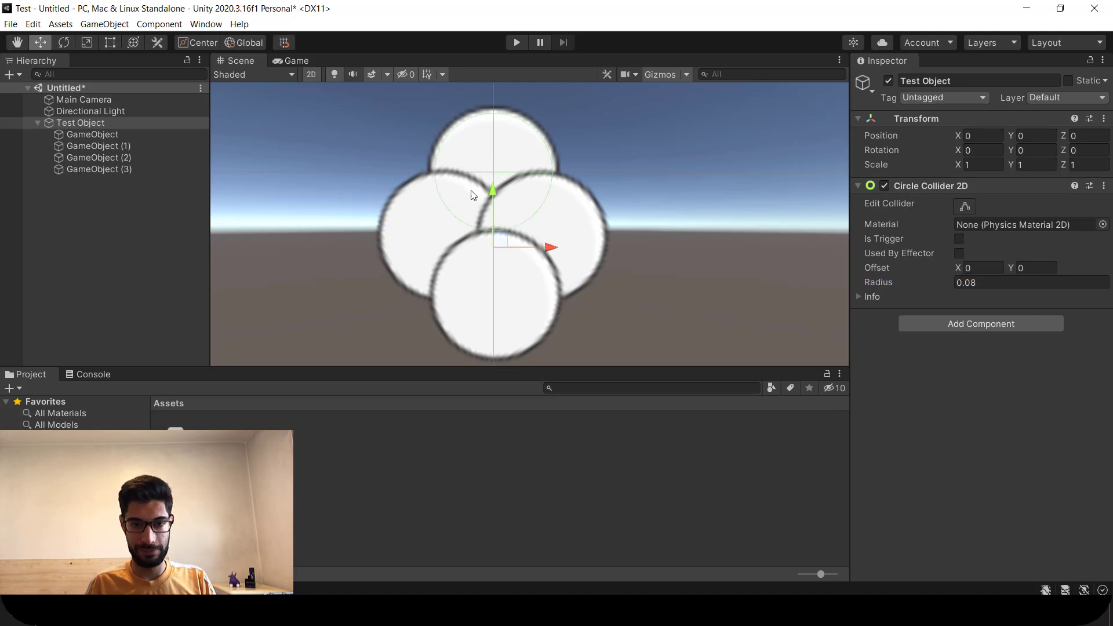
{"action": "left_click", "coordinate": [1036, 267]}
{"action": "type", "text": "0.08"}
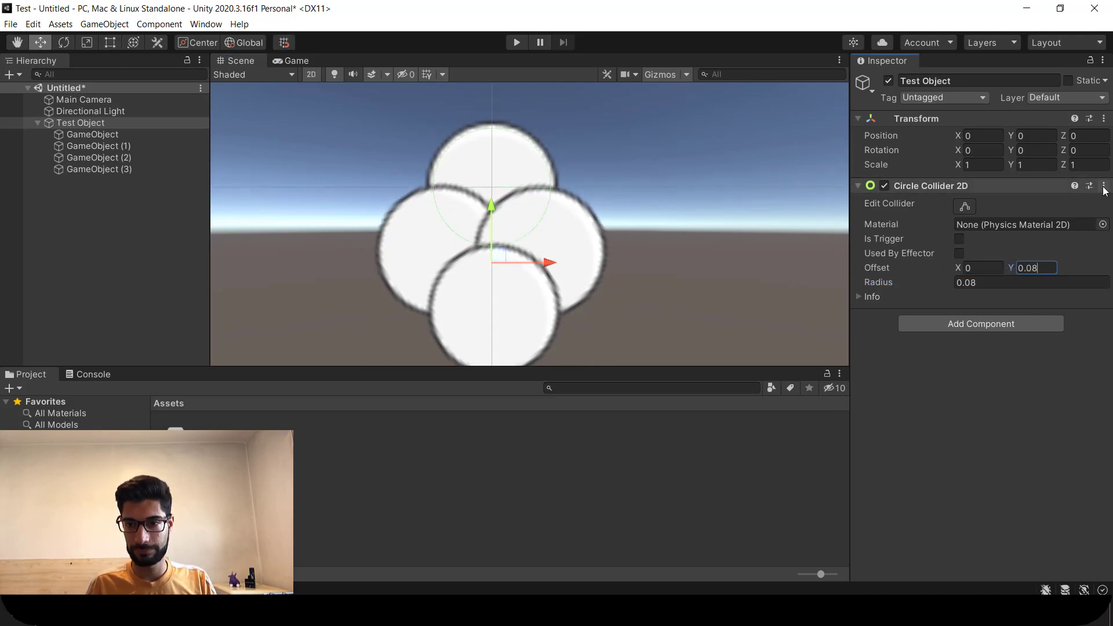
Copy the Circle Collider 2D and paste it as a second component with a Y offset of -0.16.
{"action": "left_click", "coordinate": [1103, 186]}
{"action": "left_click", "coordinate": [1027, 289]}
{"action": "left_click", "coordinate": [1103, 186]}
{"action": "left_click", "coordinate": [1027, 304]}
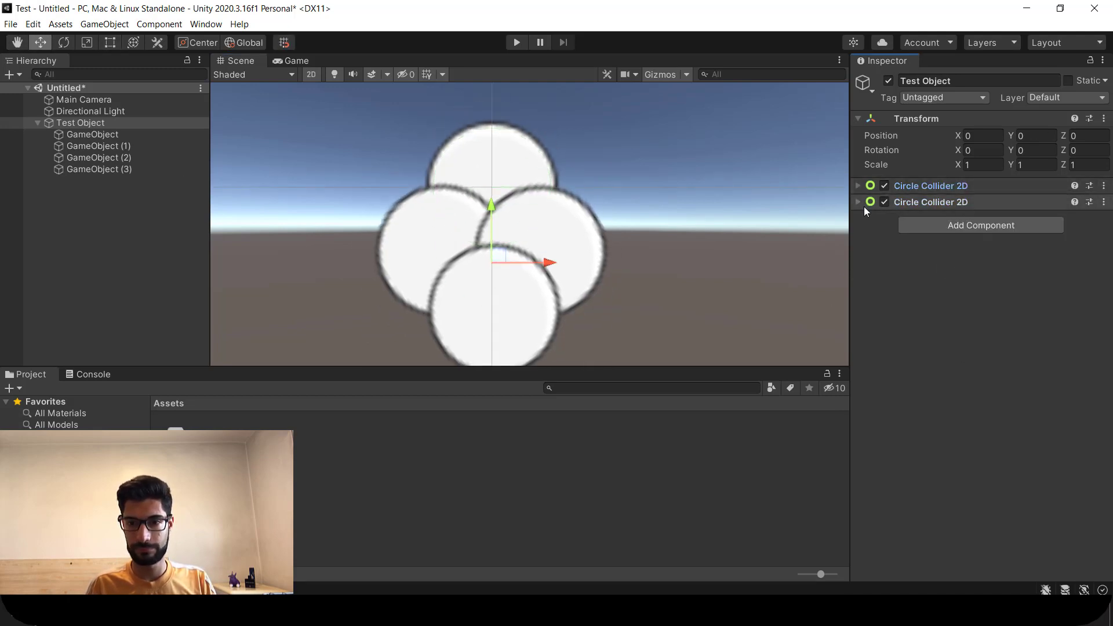
{"action": "left_click", "coordinate": [864, 206]}
Paste a third Circle Collider 2D and set its offset to X 0.07, Y -0.09.
{"action": "left_click", "coordinate": [1103, 316]}
{"action": "left_click", "coordinate": [1069, 432]}
{"action": "left_click", "coordinate": [1007, 529]}
{"action": "type", "text": "-0.09"}
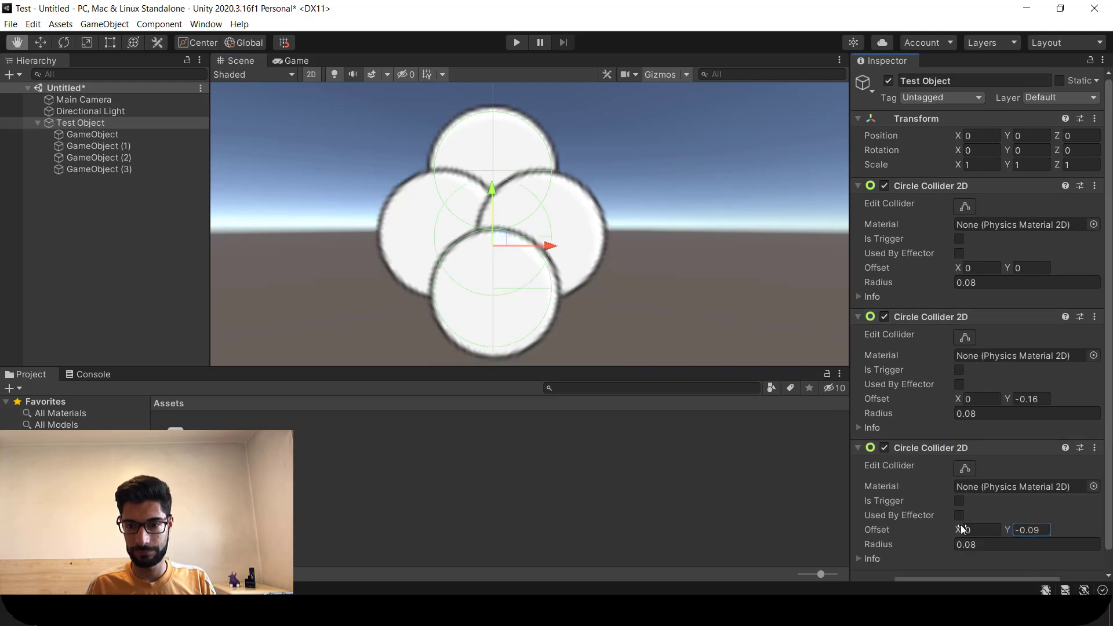
{"action": "left_click_drag", "start_coordinate": [961, 527], "coordinate": [996, 508], "text": "alt"}
Paste a fourth Circle Collider 2D with offset X -0.08, Y -0.08 and check the colliders' fit over the circles.
{"action": "scroll", "coordinate": [1032, 481], "scroll_direction": "down", "scroll_amount": 1}
{"action": "left_click", "coordinate": [1094, 426]}
{"action": "left_click", "coordinate": [1029, 374]}
{"action": "scroll", "coordinate": [927, 452], "scroll_direction": "down", "scroll_amount": 4}
{"action": "scroll", "coordinate": [534, 226], "scroll_direction": "up", "scroll_amount": 3}
{"action": "middle_click_drag", "start_coordinate": [532, 221], "coordinate": [566, 194]}
{"action": "scroll", "coordinate": [566, 192], "scroll_direction": "down", "scroll_amount": 2}
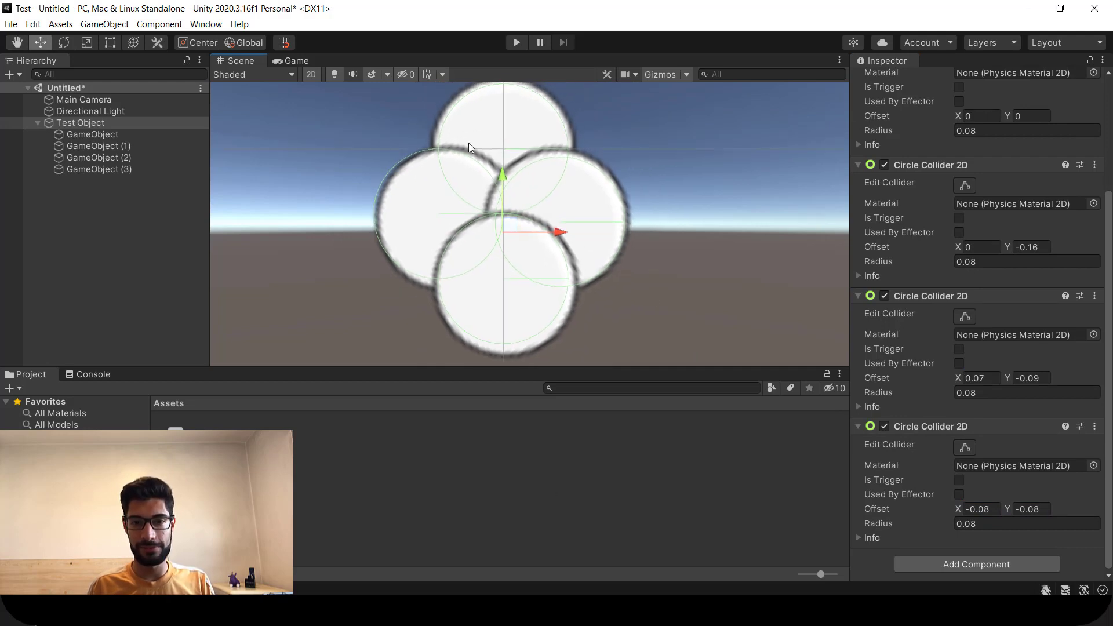
{"action": "middle_click_drag", "start_coordinate": [499, 222], "coordinate": [500, 227]}
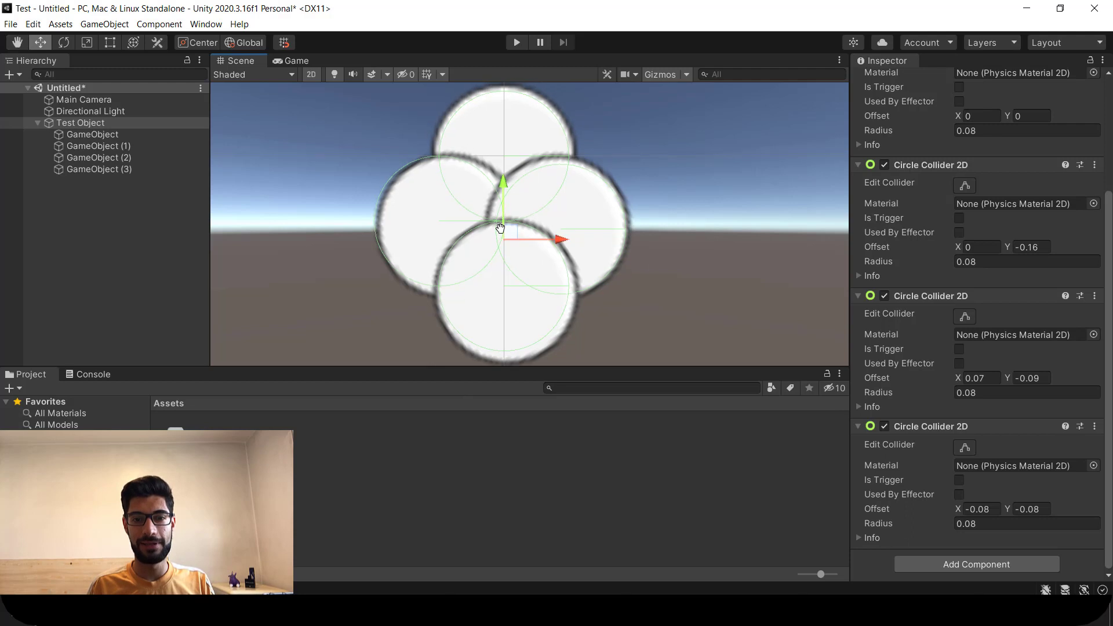